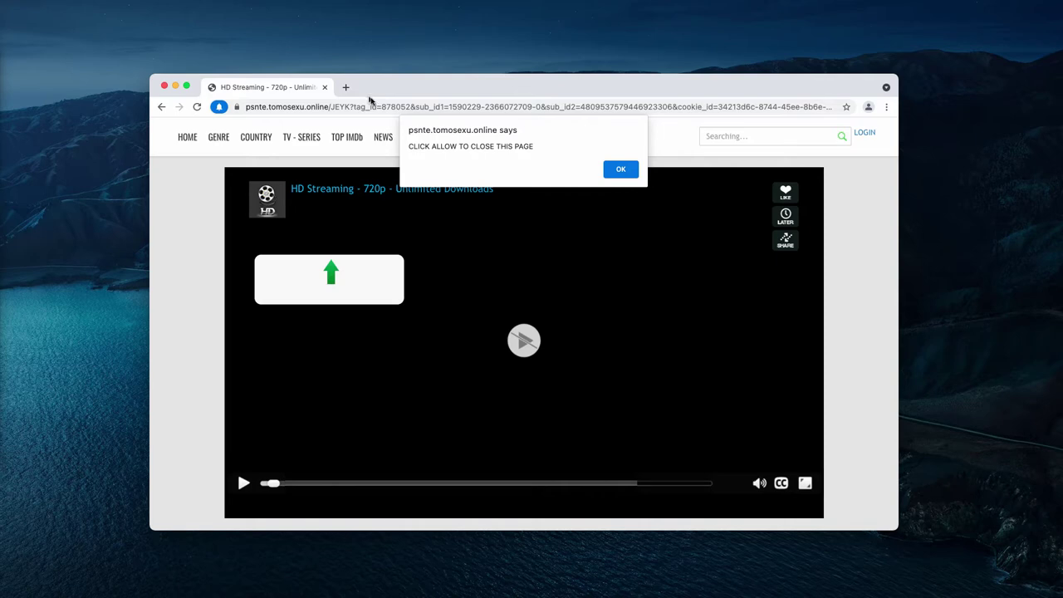
- Dismiss the psnte.tomosexu.online alert and click the video, which turns on full screen
left_click(621, 169)
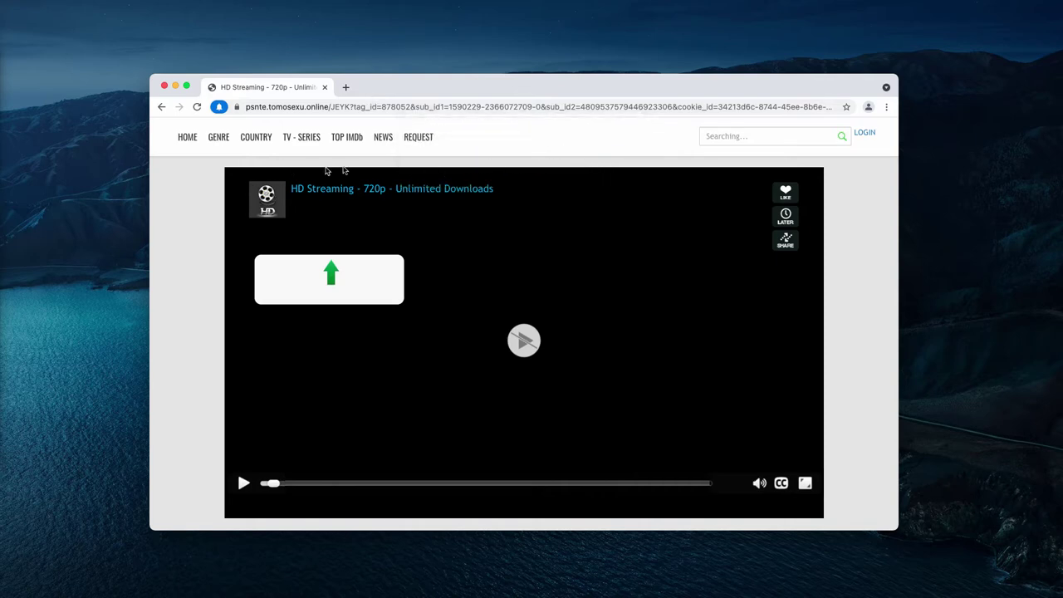
left_click(474, 304)
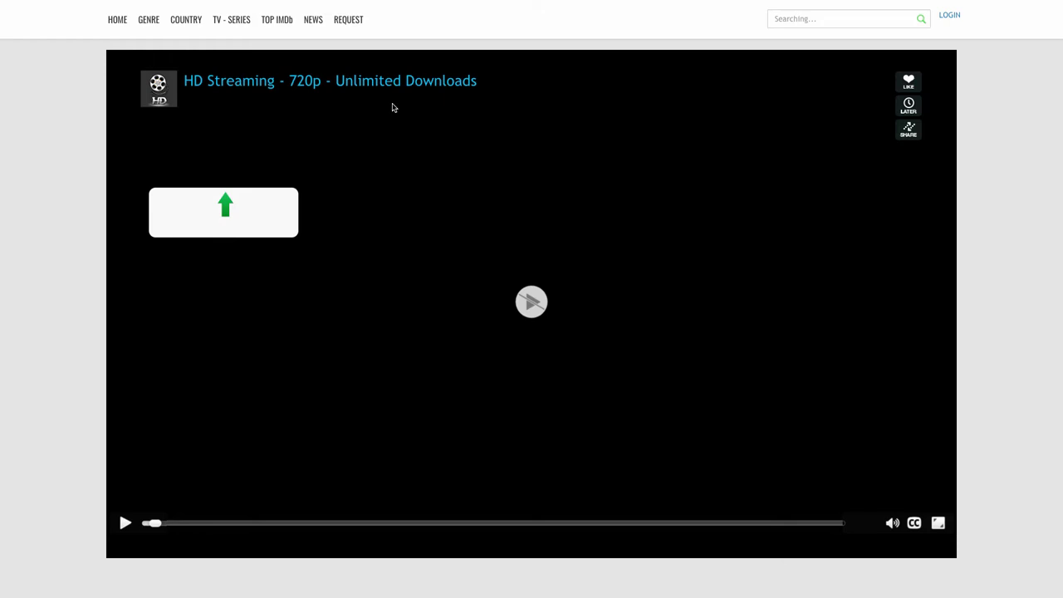
- Escape the page's repeated full-screen takeovers until Chrome is back in a normal window
key("Escape")
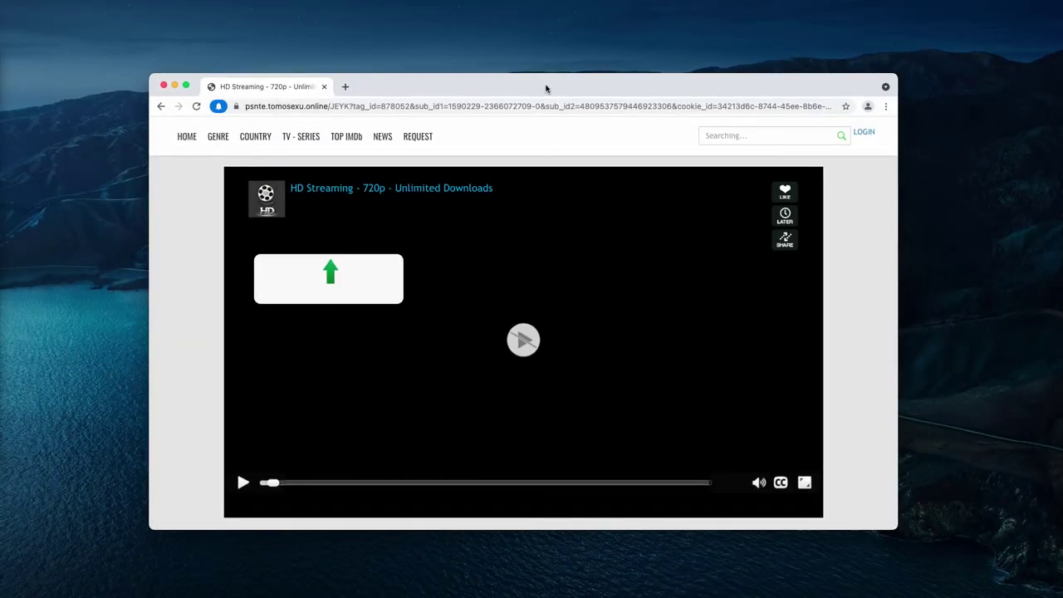
left_click(202, 290)
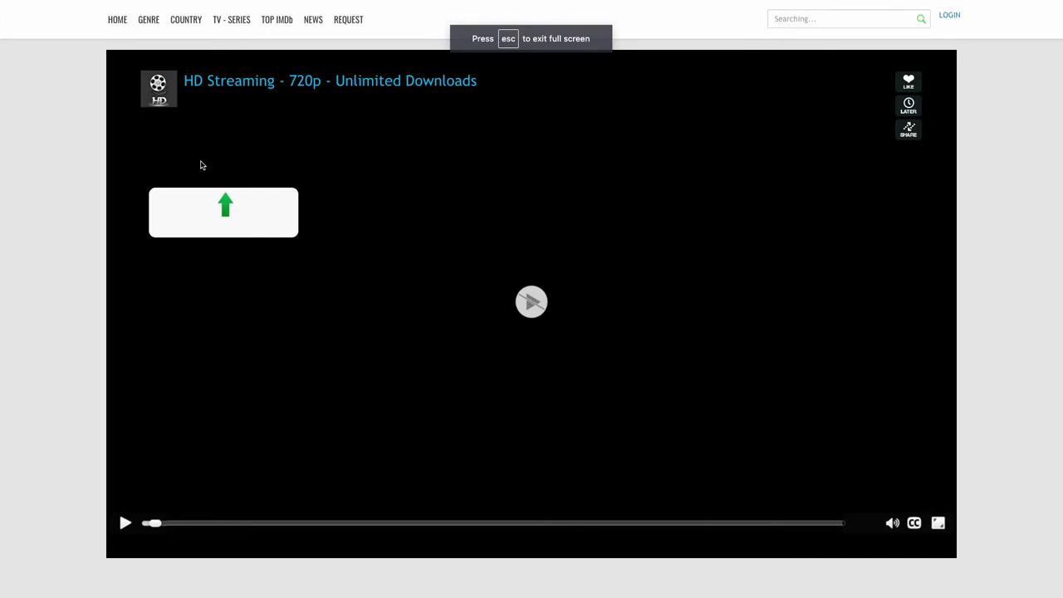
key("Escape")
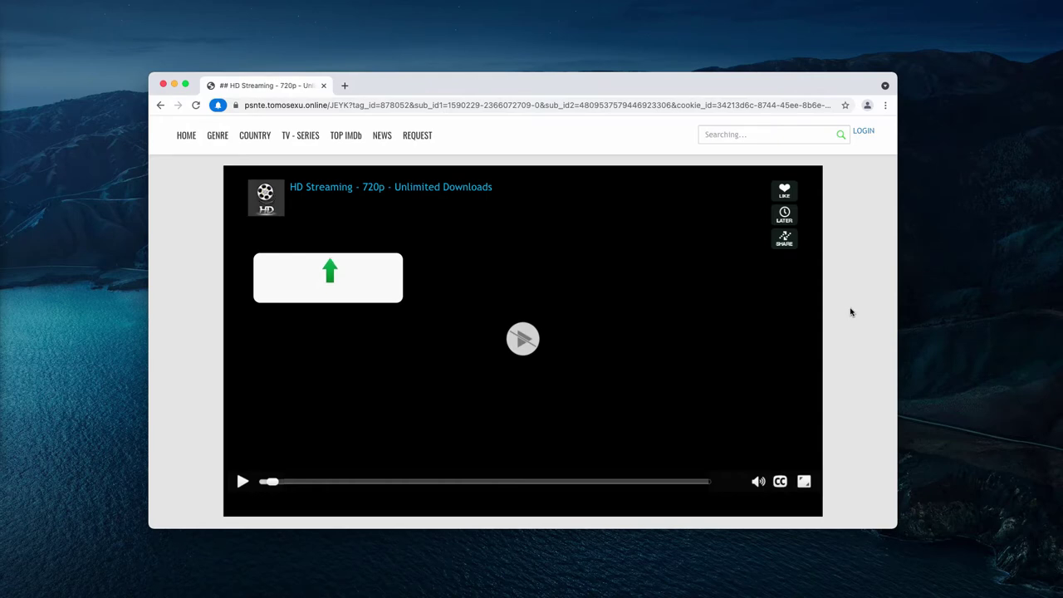
left_click(480, 151)
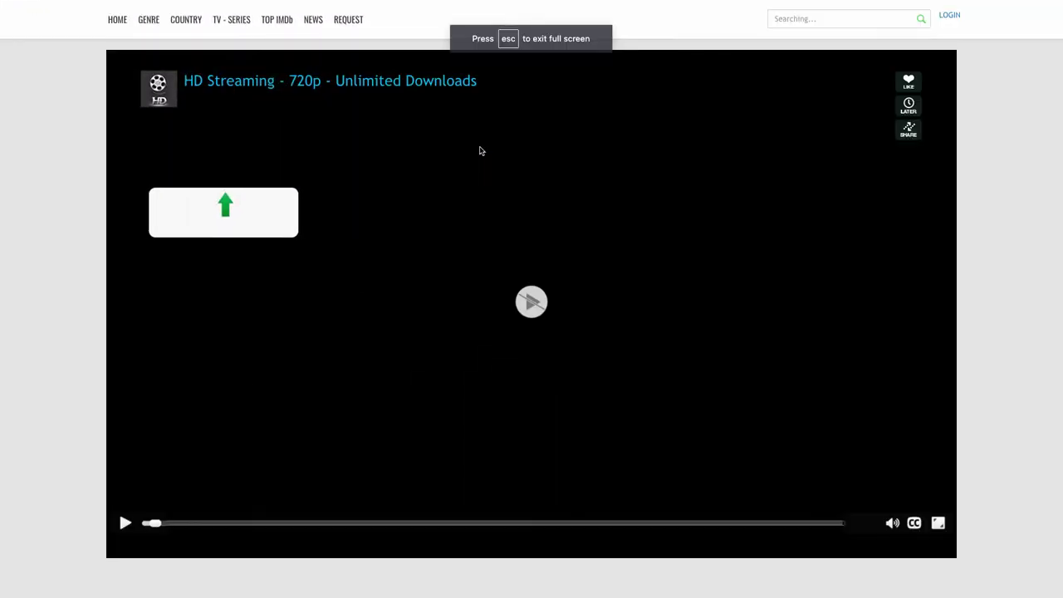
key("Escape")
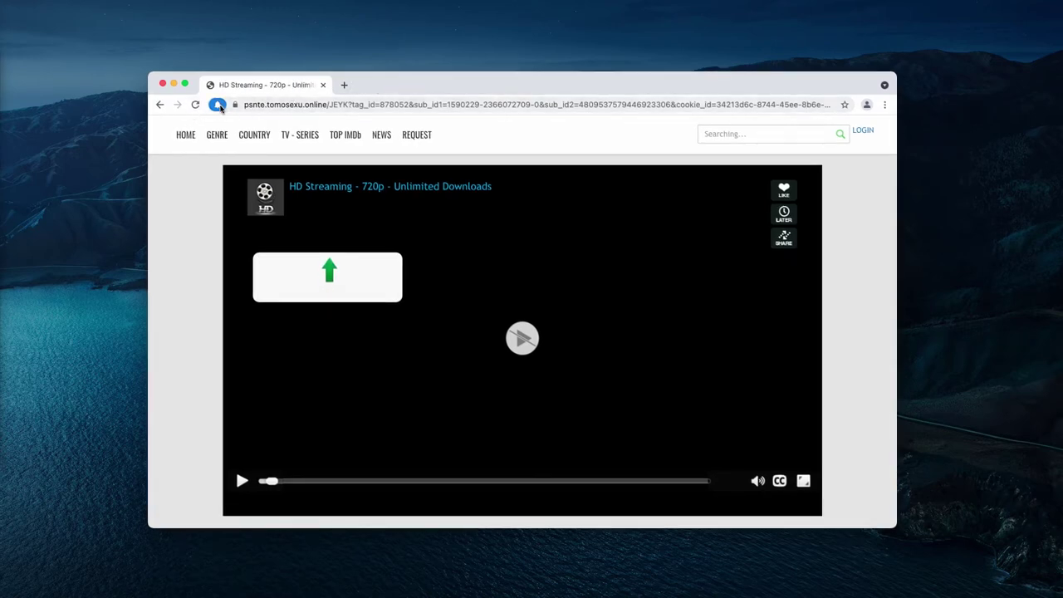
- Allow psnte.tomosexu.online notifications, then discard the Install (6).dmg download on the trafyield.com tab
left_click(219, 106)
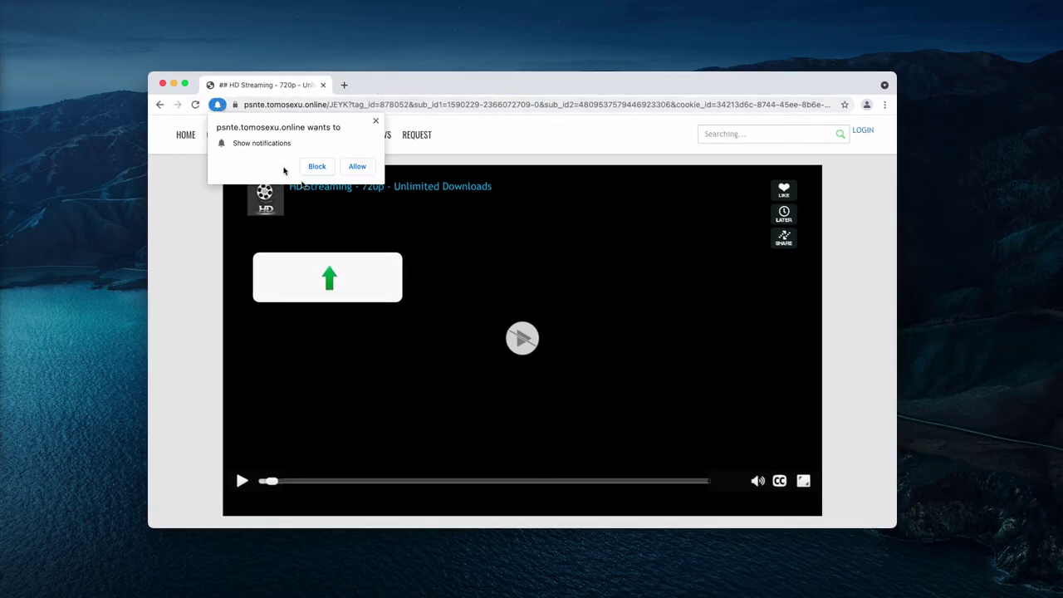
left_click(363, 168)
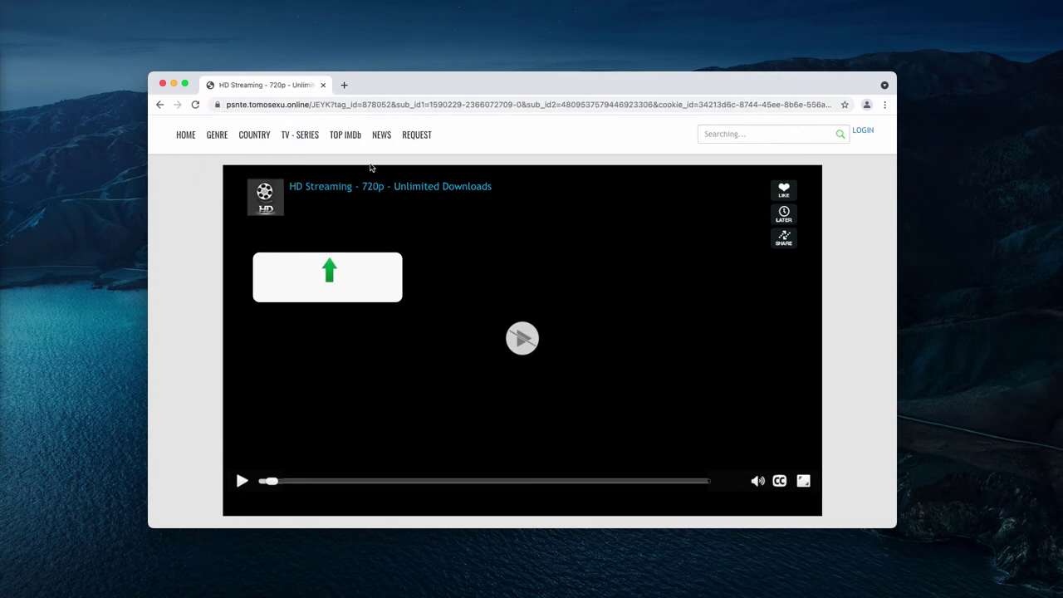
left_click(344, 85)
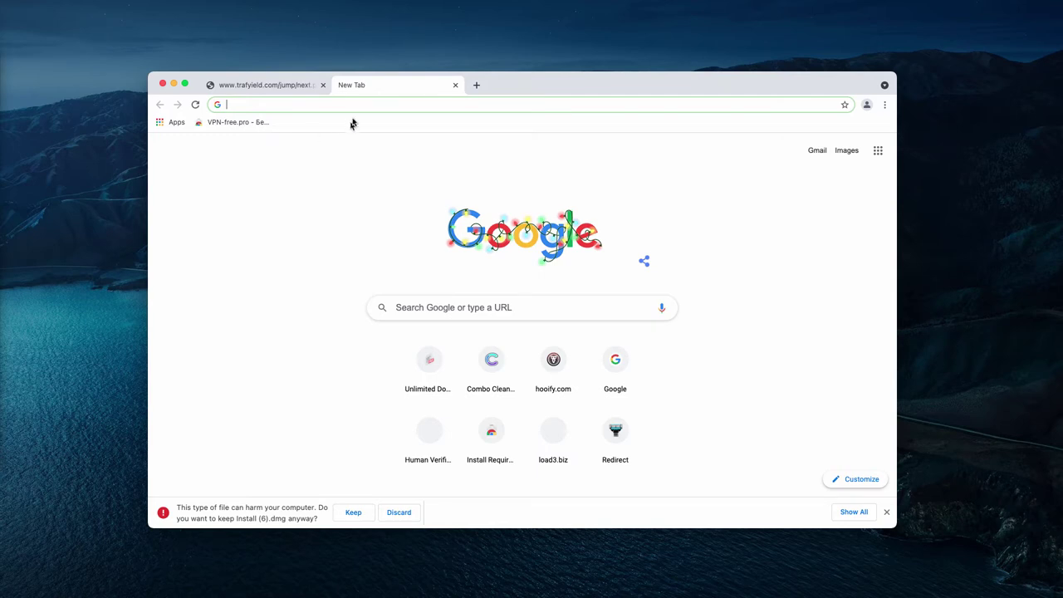
left_click(299, 87)
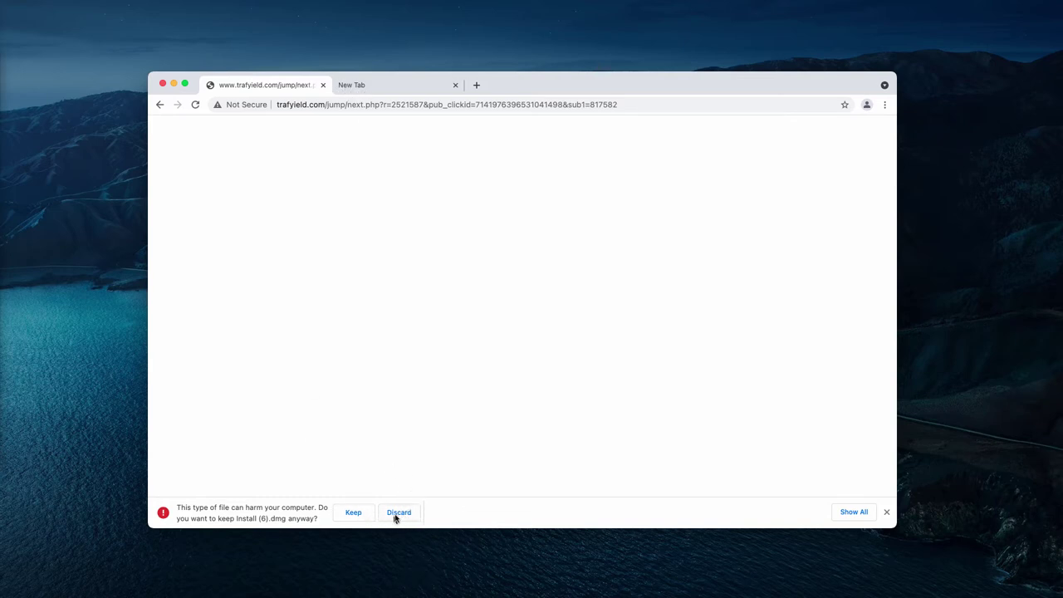
left_click(399, 513)
- Open Chrome's Site Settings notification permissions from the new tab
left_click(447, 86)
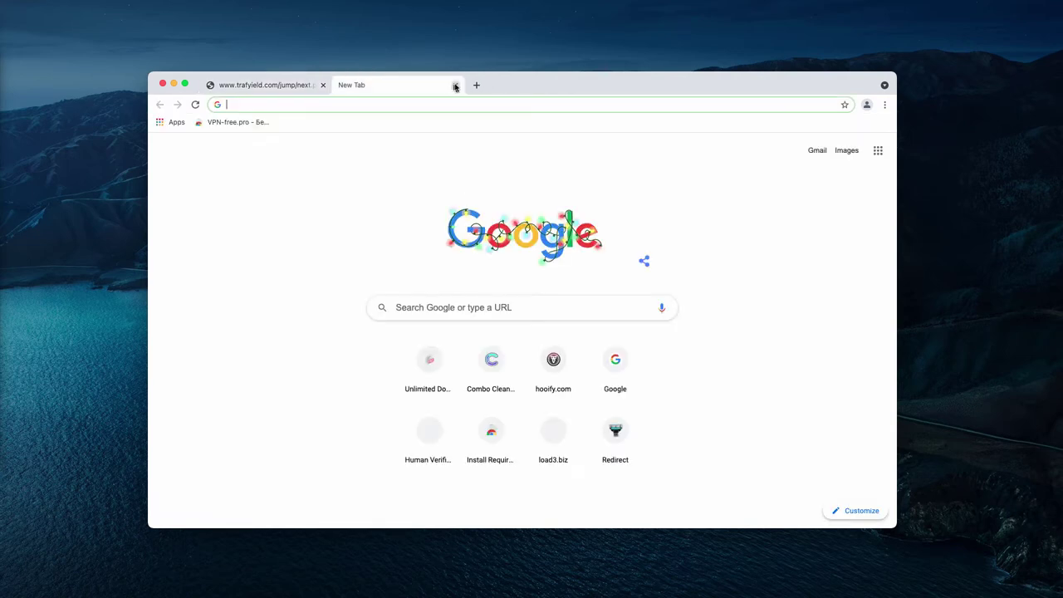
left_click(884, 105)
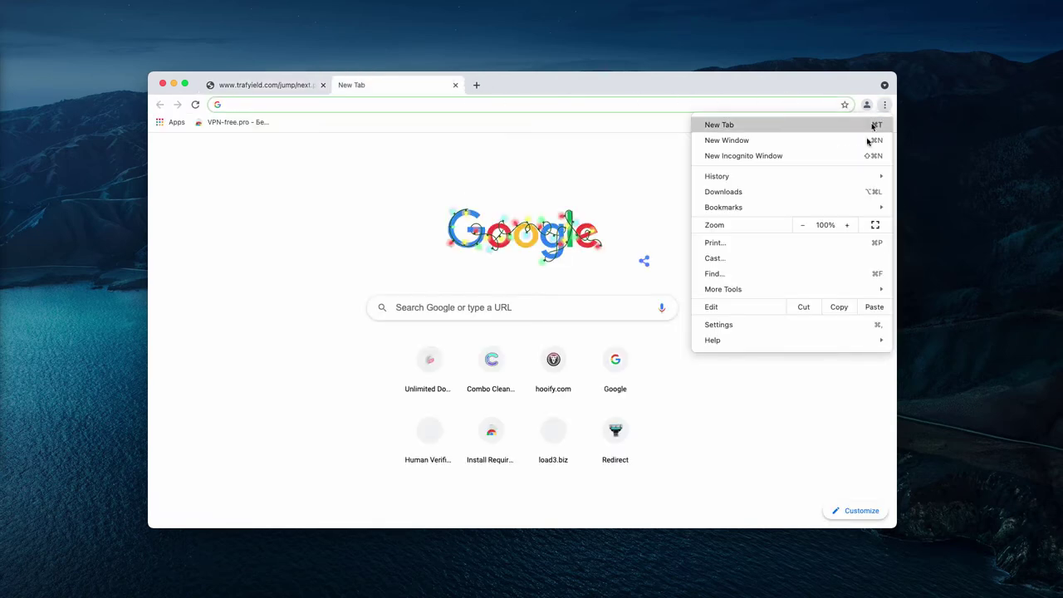
left_click(777, 331)
scroll(357, 354, "down", 5)
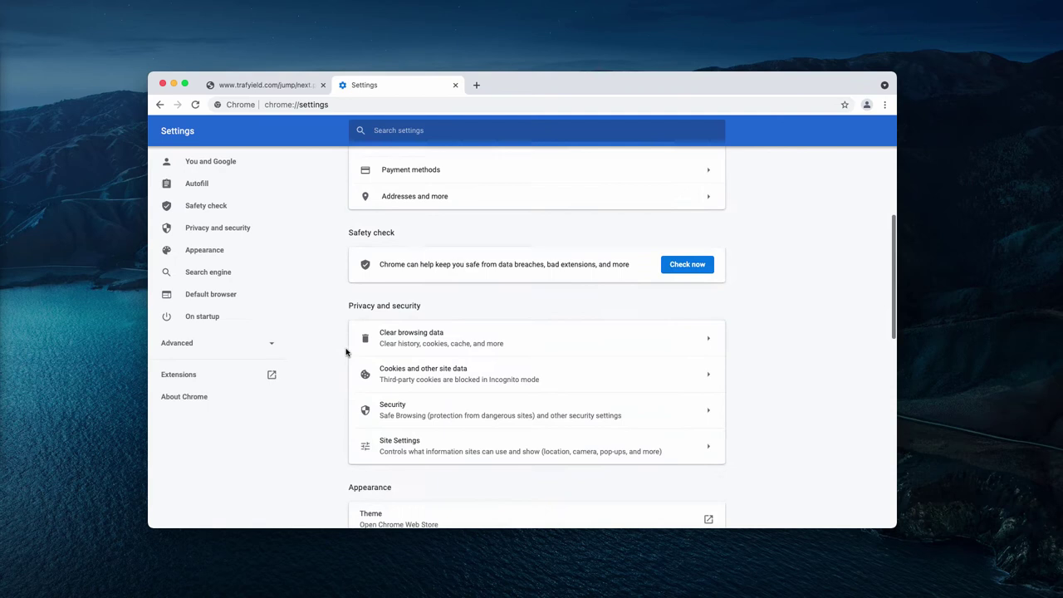
left_click(405, 424)
scroll(424, 432, "down", 3)
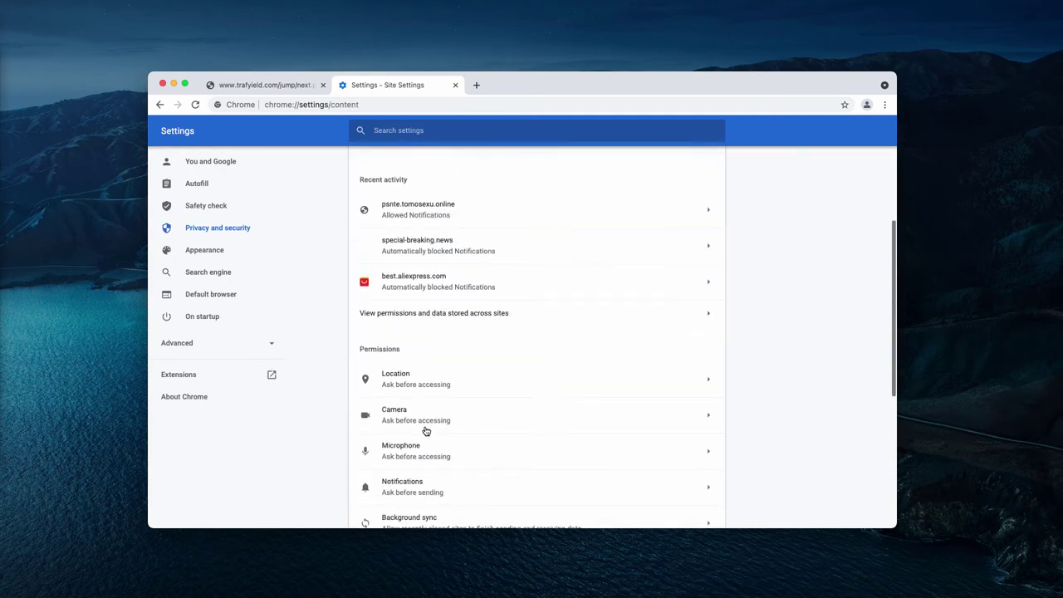
left_click(422, 432)
scroll(422, 434, "down", 2)
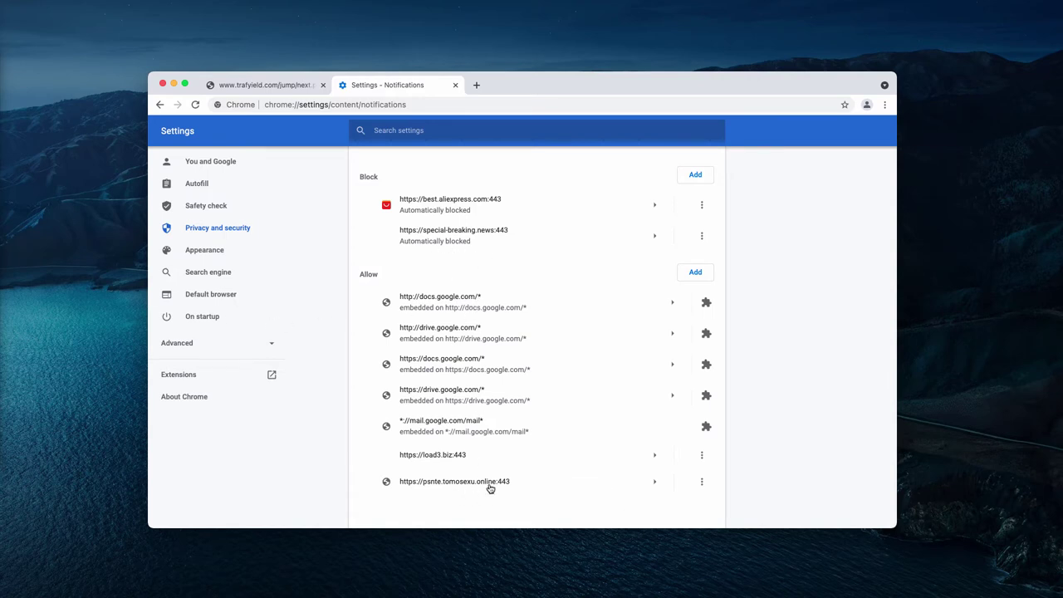
- Remove psnte.tomosexu.online, load3.biz, aliexpress and special-breaking.news from the notification lists
left_click(701, 486)
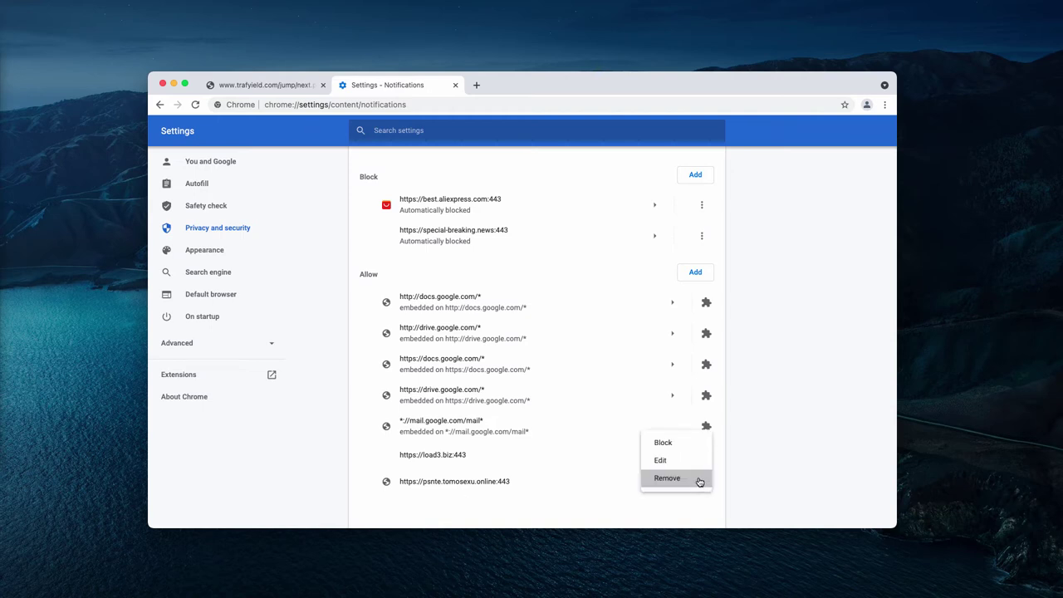
left_click(696, 485)
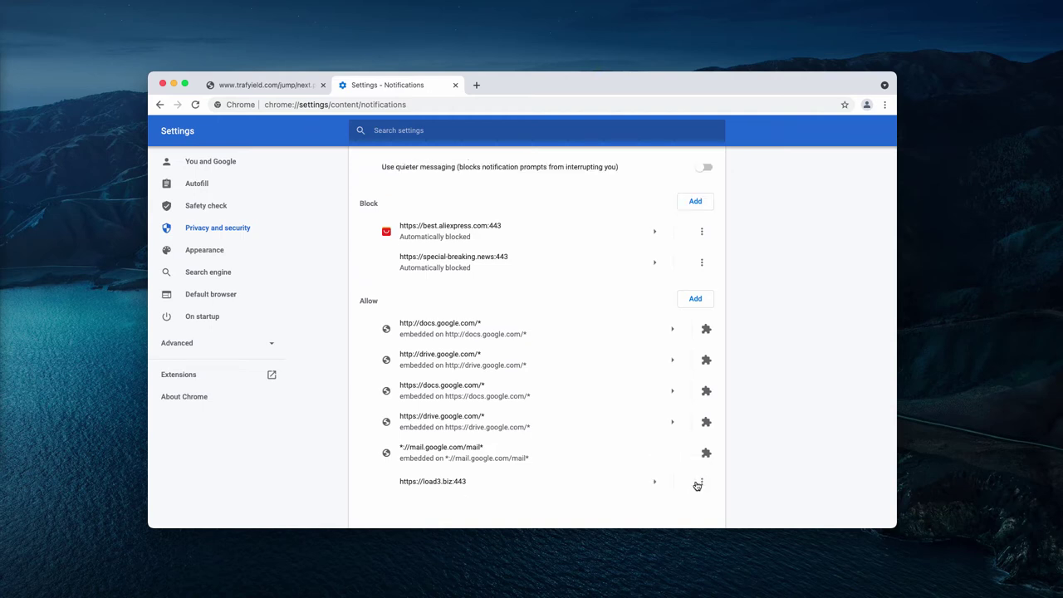
left_click(698, 484)
left_click(702, 258)
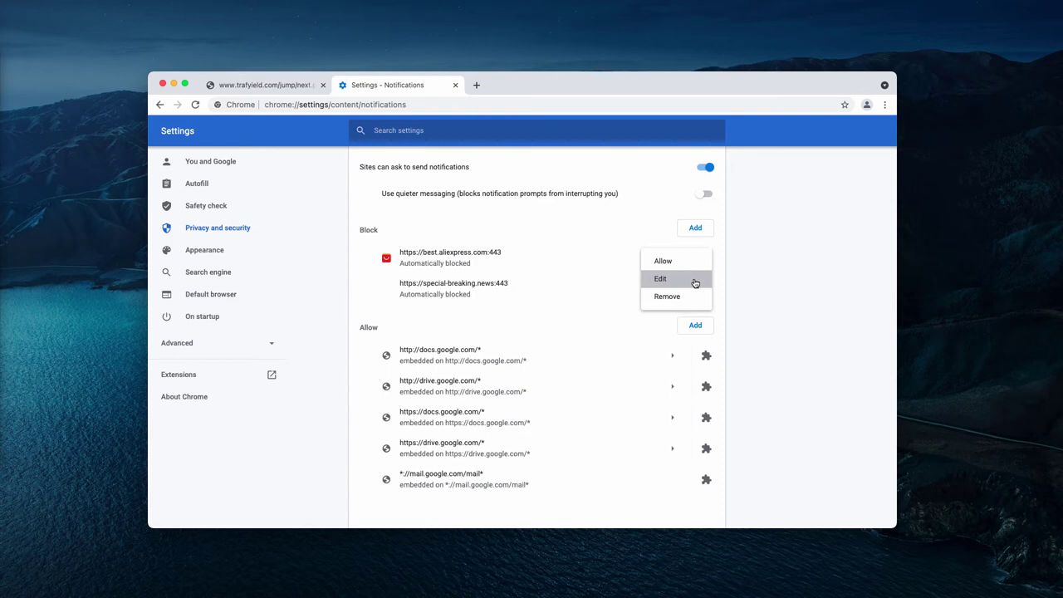
left_click(698, 293)
left_click(703, 293)
left_click(670, 327)
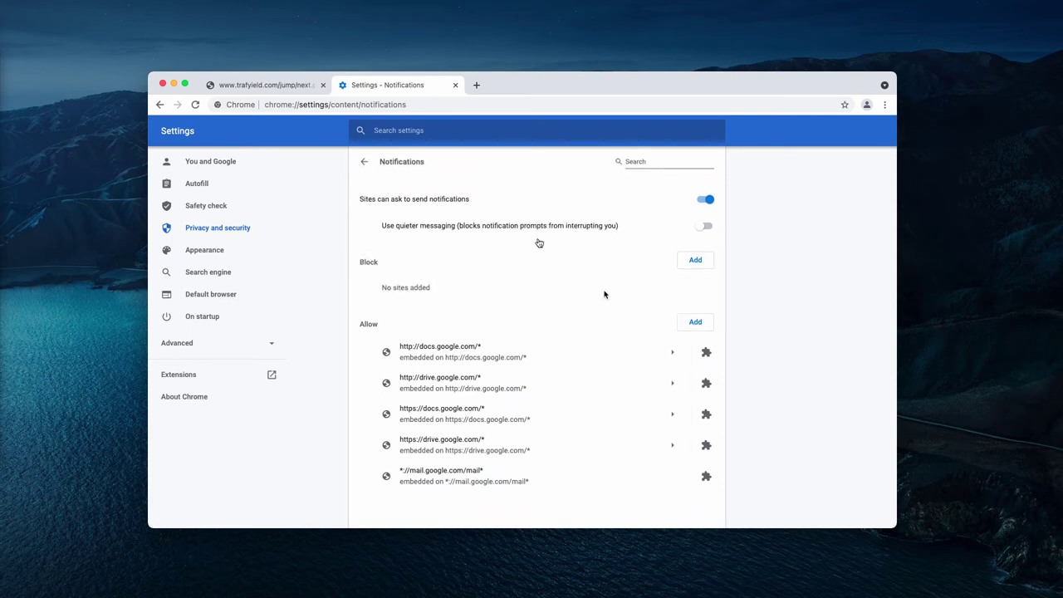
left_click(416, 108)
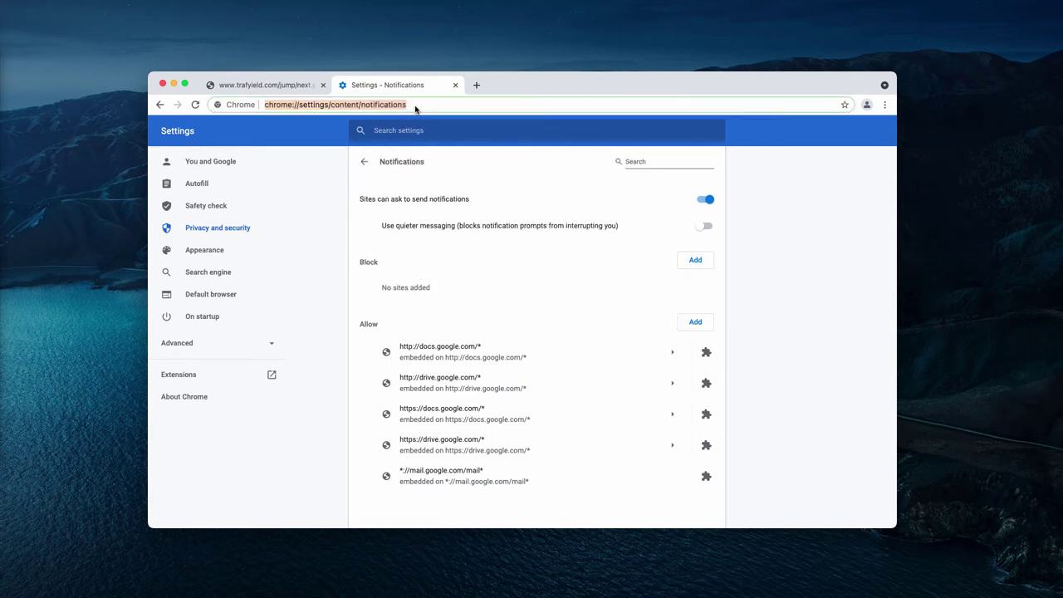
- Go to combocleaner.com using the address-bar suggestion
type("c")
left_click(413, 127)
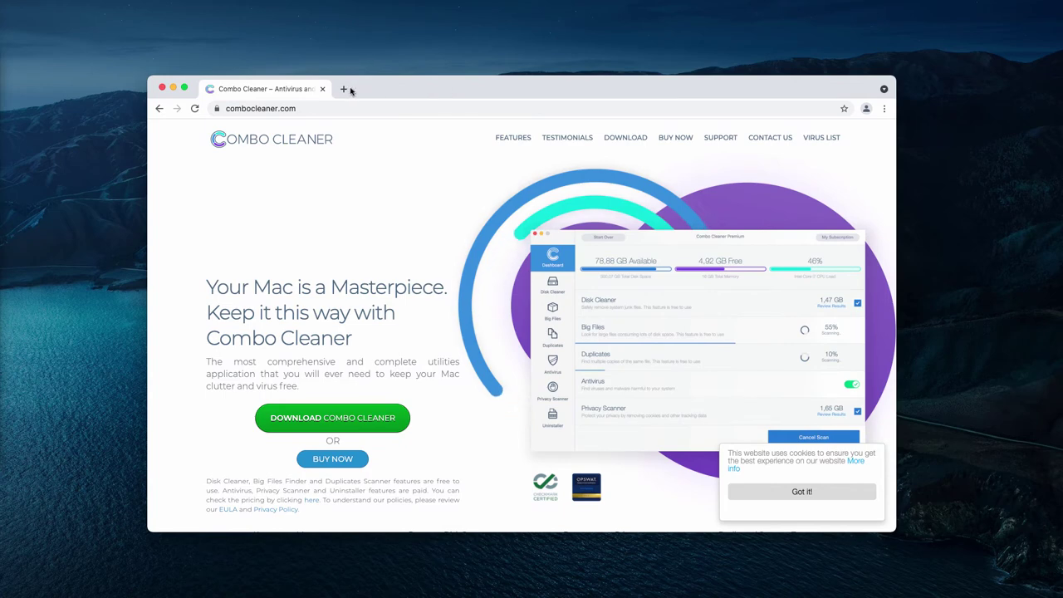
left_click(320, 108)
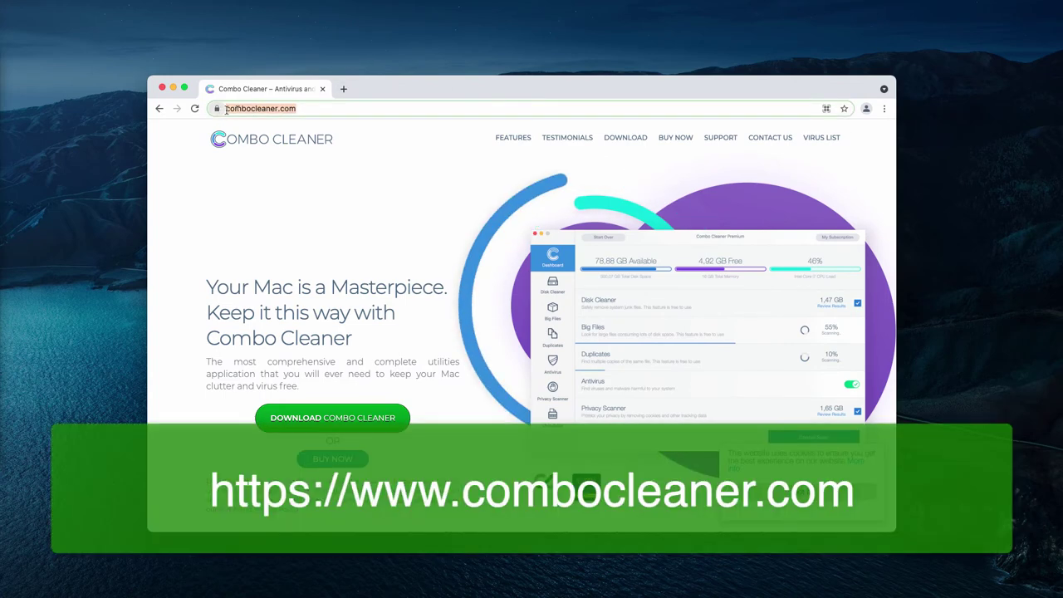
left_click(226, 109)
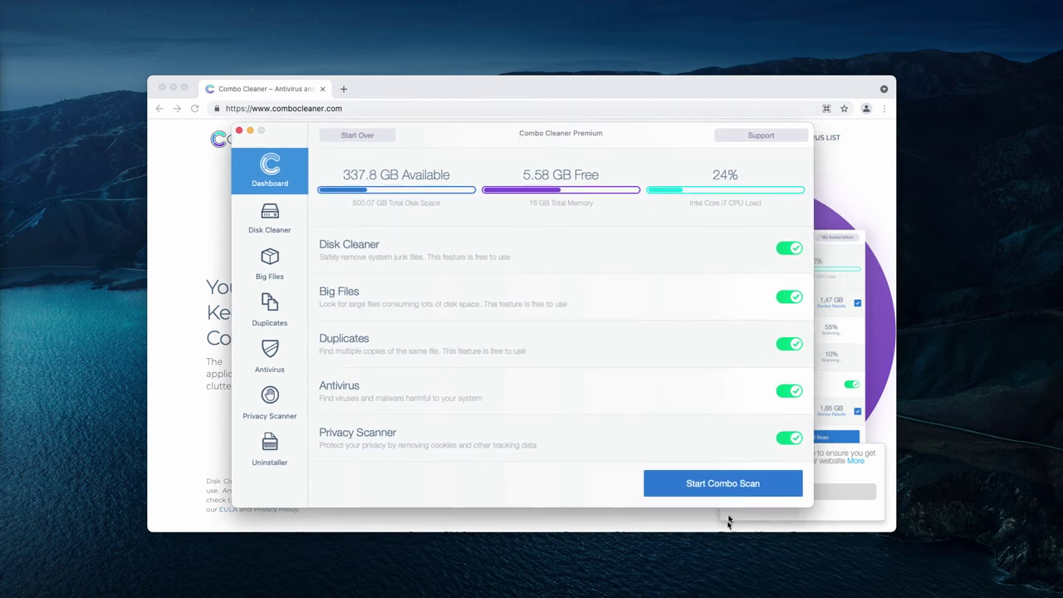
- Run the Combo Scan, which finds 27 threats, 1.46 GB of junk and 1.38 GB of privacy data
left_click(729, 489)
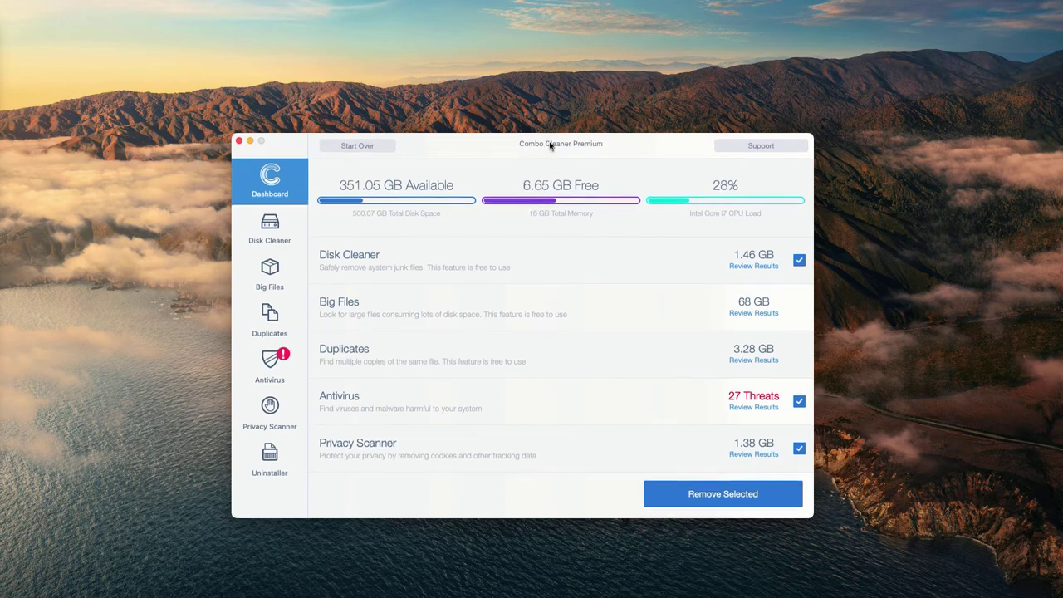
left_click_drag(550, 147, 549, 141)
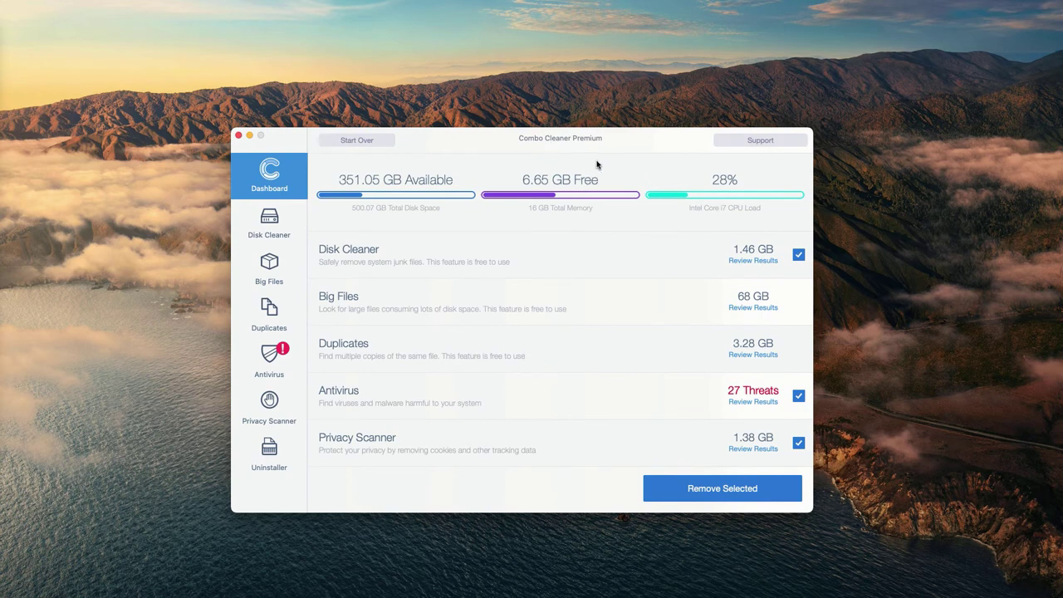
left_click_drag(585, 142, 587, 145)
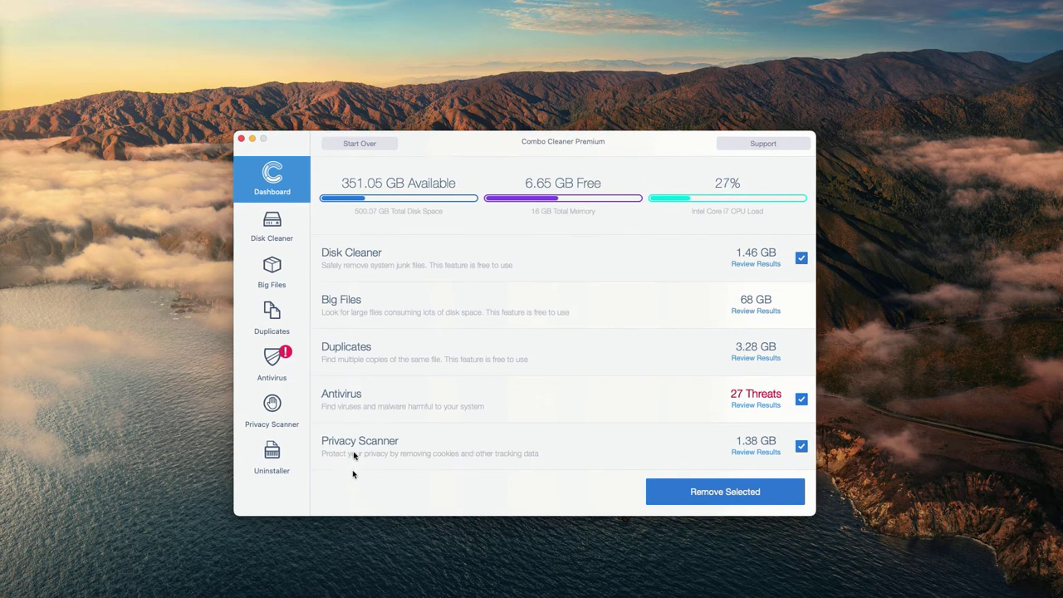
- Open the 27 threat results and mark PracticalConfig.app.zip for removal
left_click(756, 406)
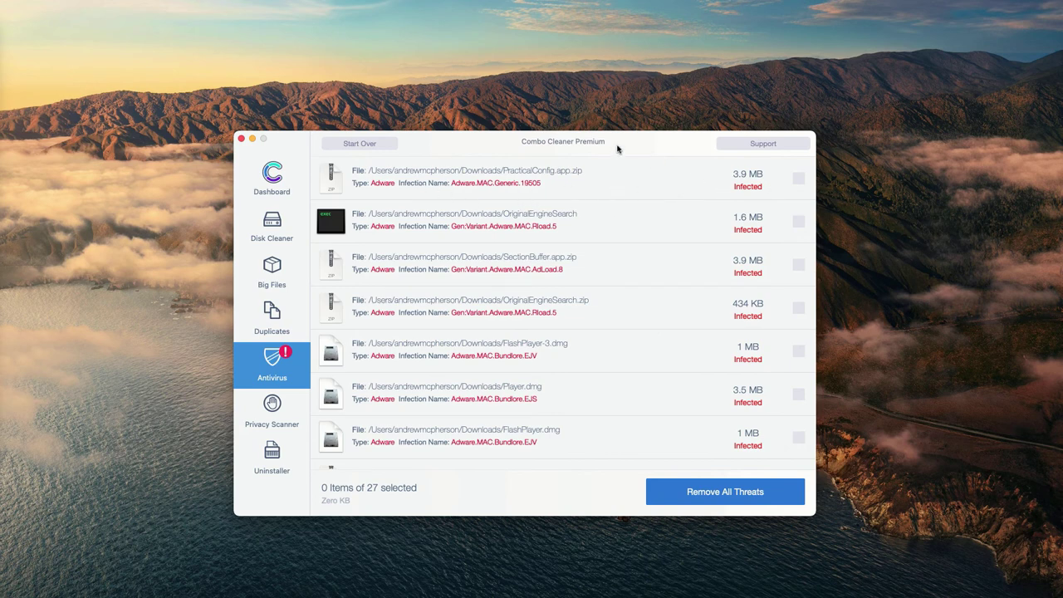
mouse_move(466, 171)
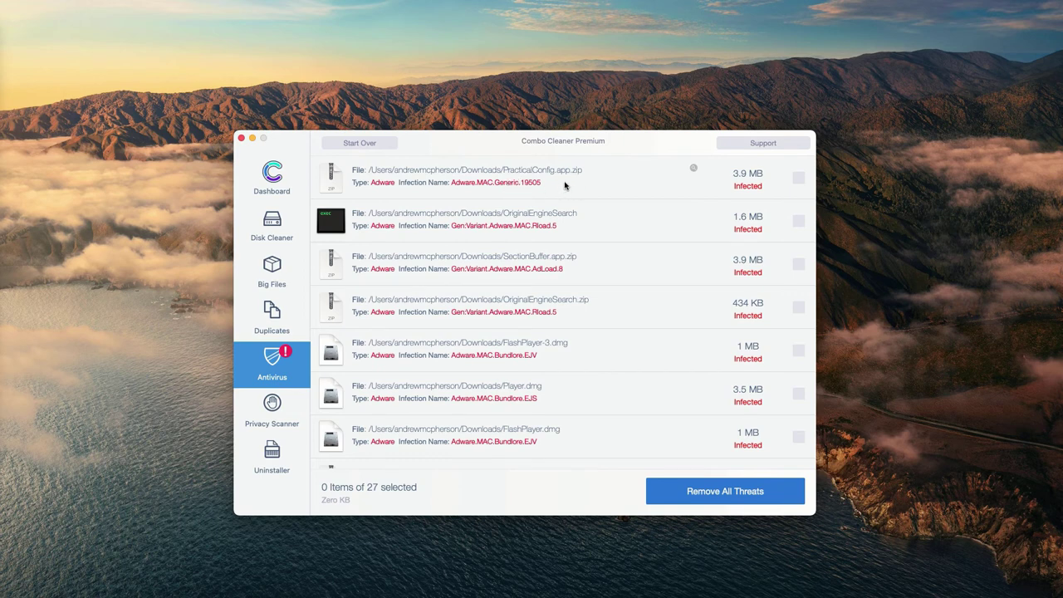
left_click(700, 173)
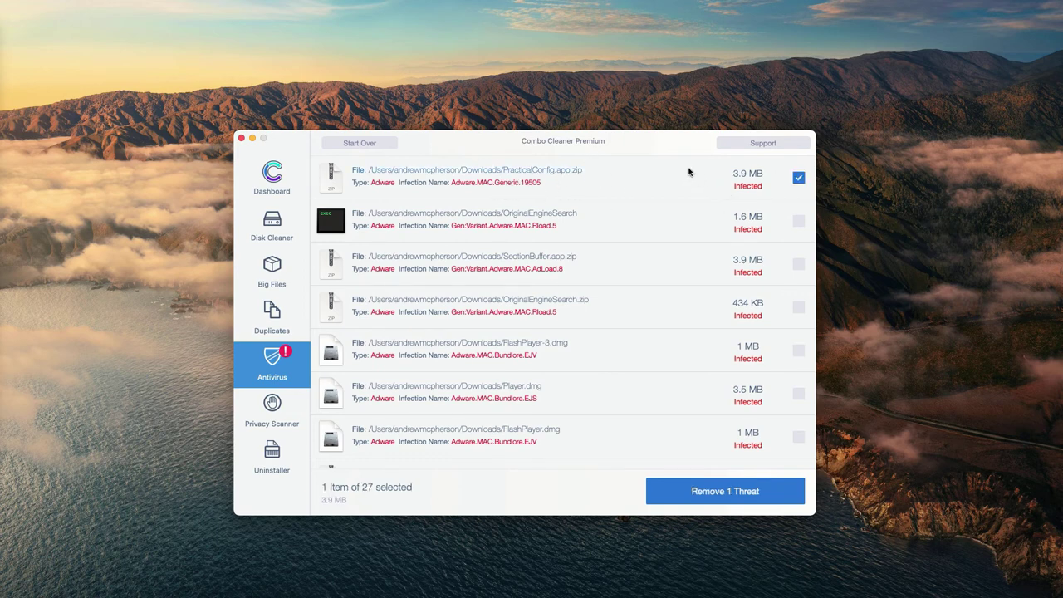
left_click(615, 176)
left_click(692, 177)
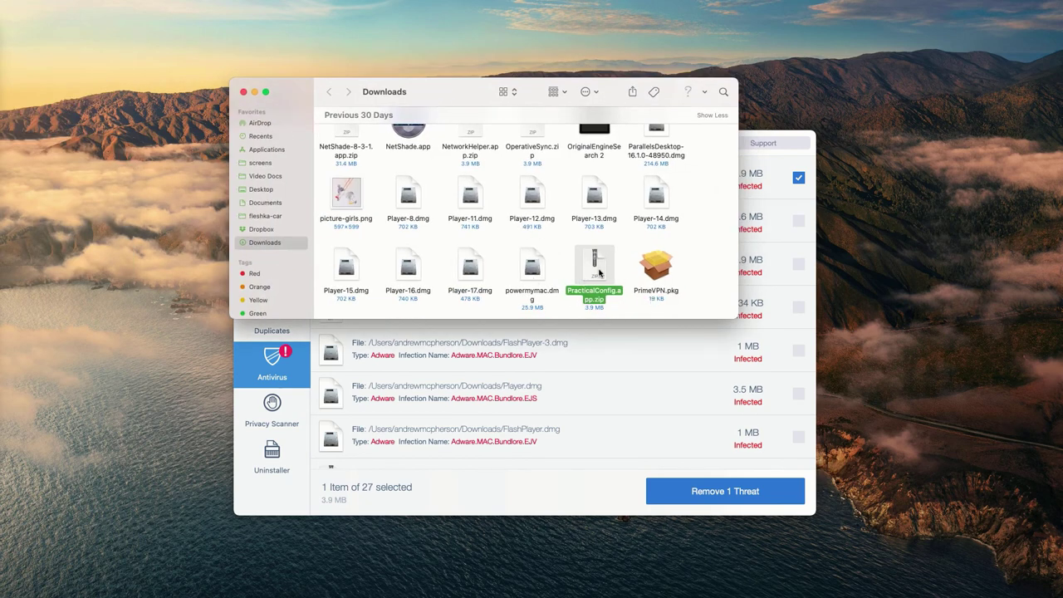
- Move PracticalConfig.app.zip from Downloads to the Trash and close the folder
right_click(598, 272)
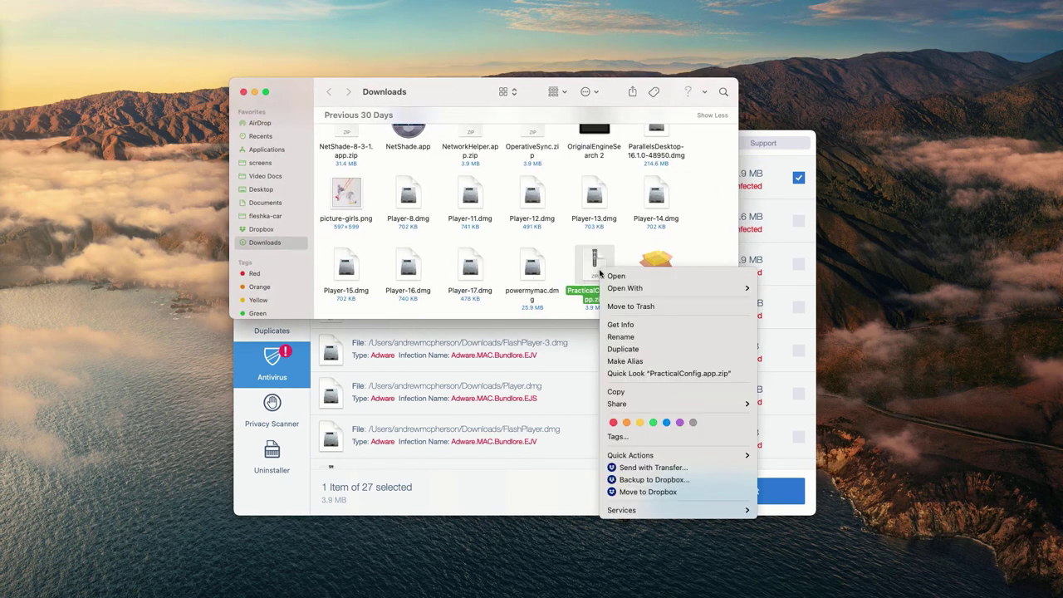
left_click(629, 306)
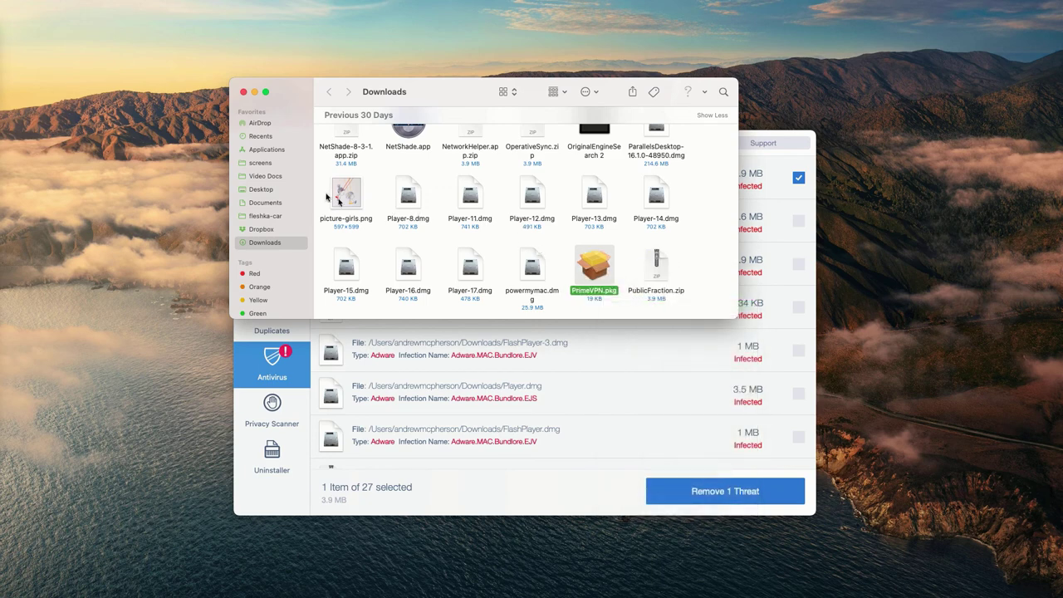
left_click(242, 93)
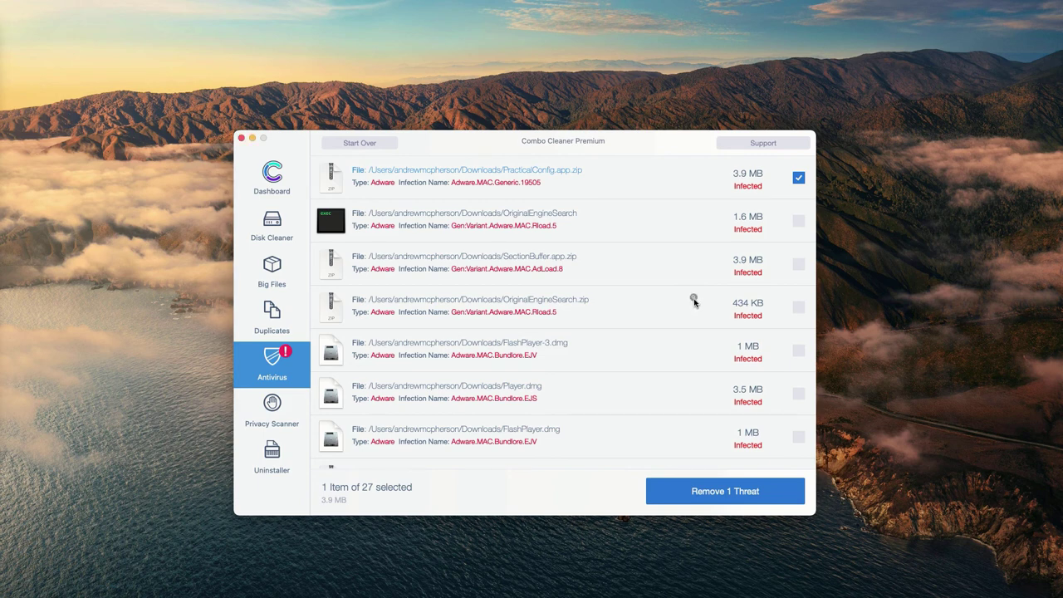
- Reveal OriginalEngineSearch.zip in Downloads without deleting it, then unmark PracticalConfig.app.zip
left_click(694, 299)
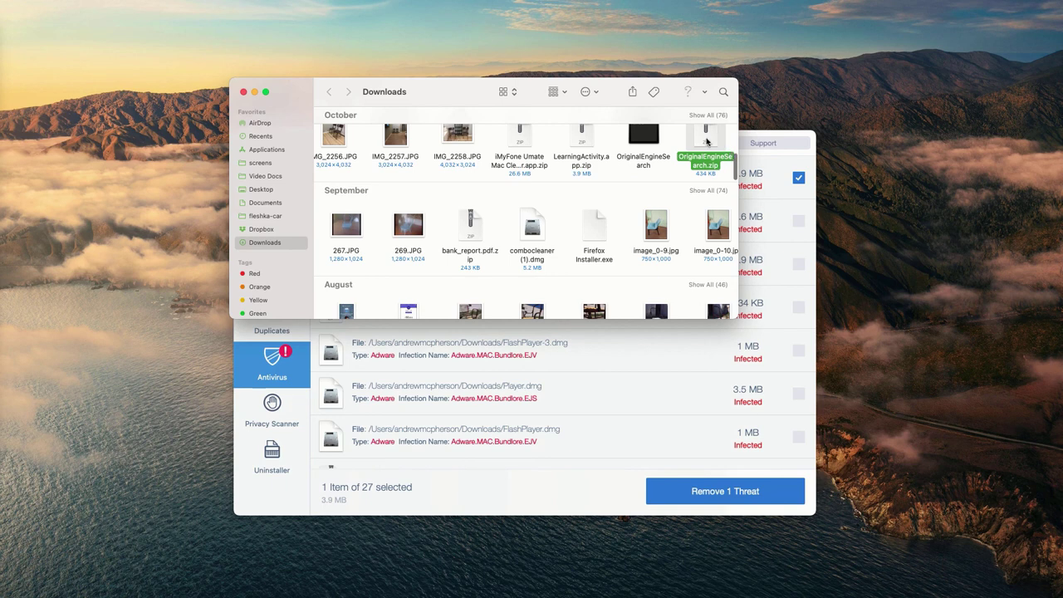
right_click(708, 143)
left_click(453, 145)
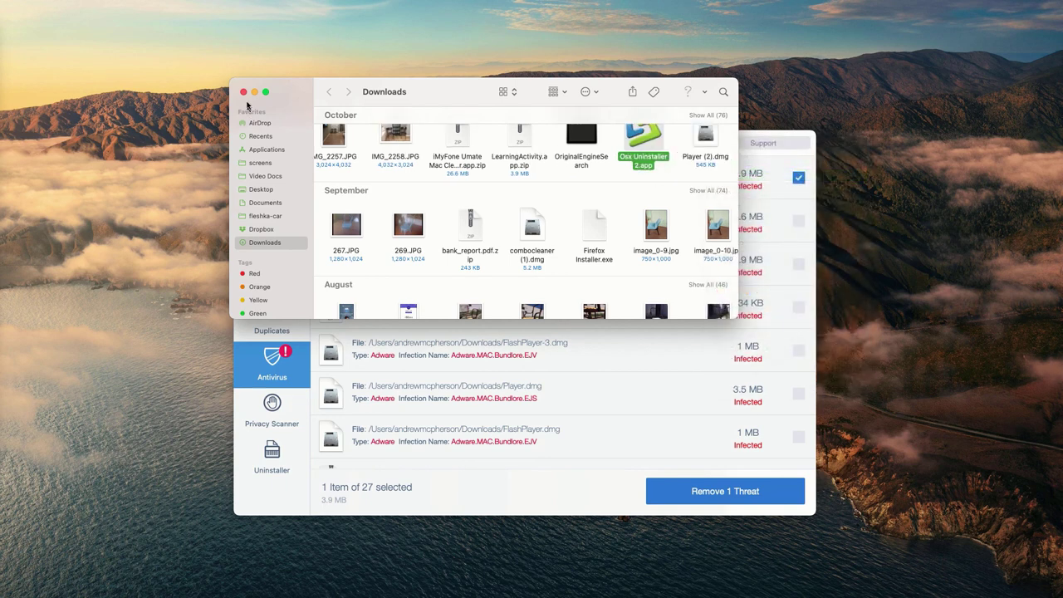
left_click(244, 92)
left_click(482, 146)
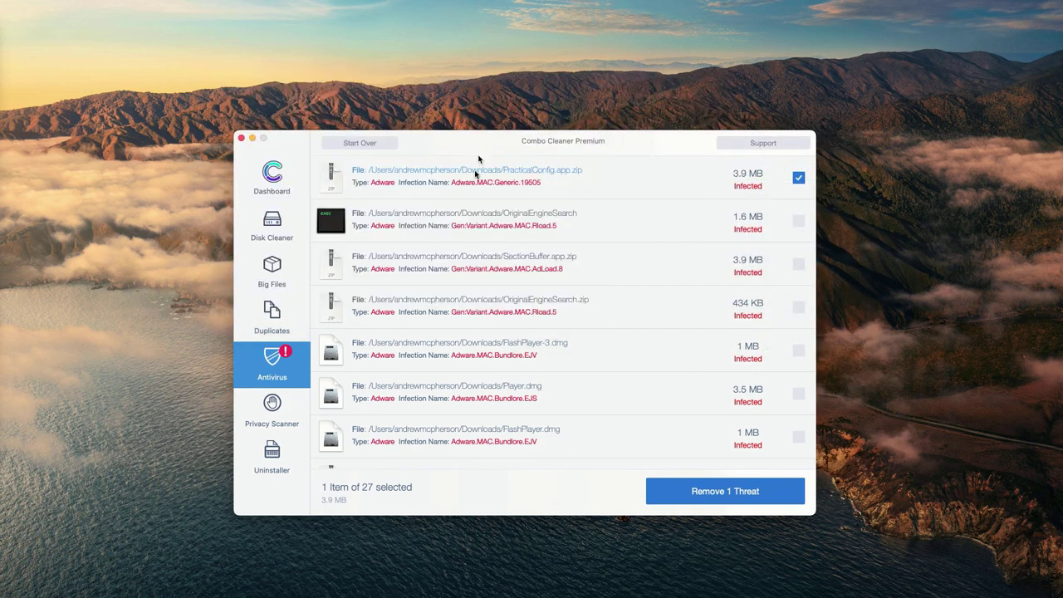
left_click(799, 177)
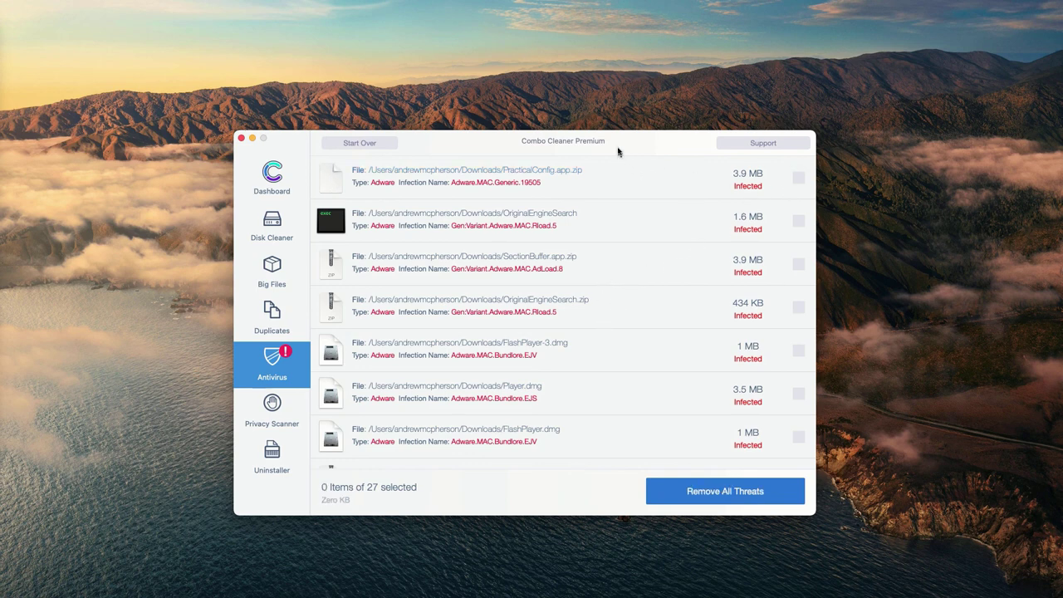